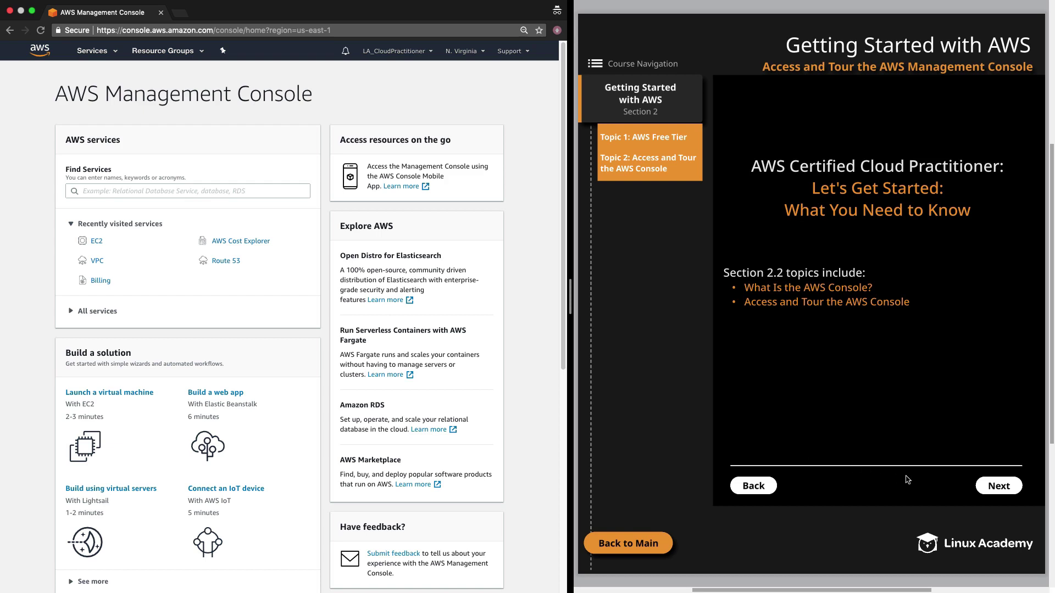
Advance the course slides to the console tour topic, open EC2 from the recently visited services and return to the console home
click(997, 491)
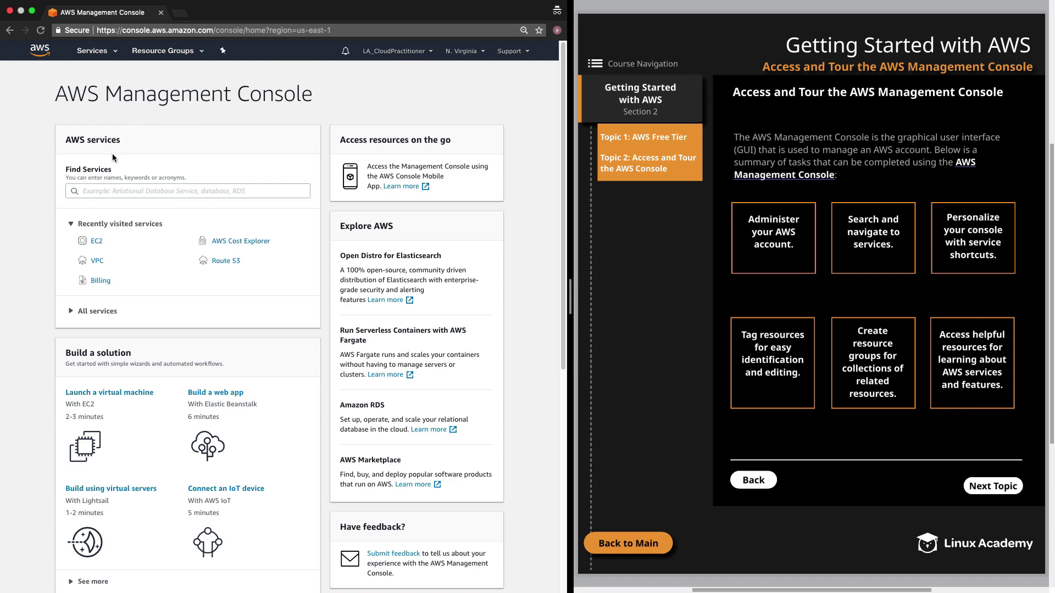
click(96, 241)
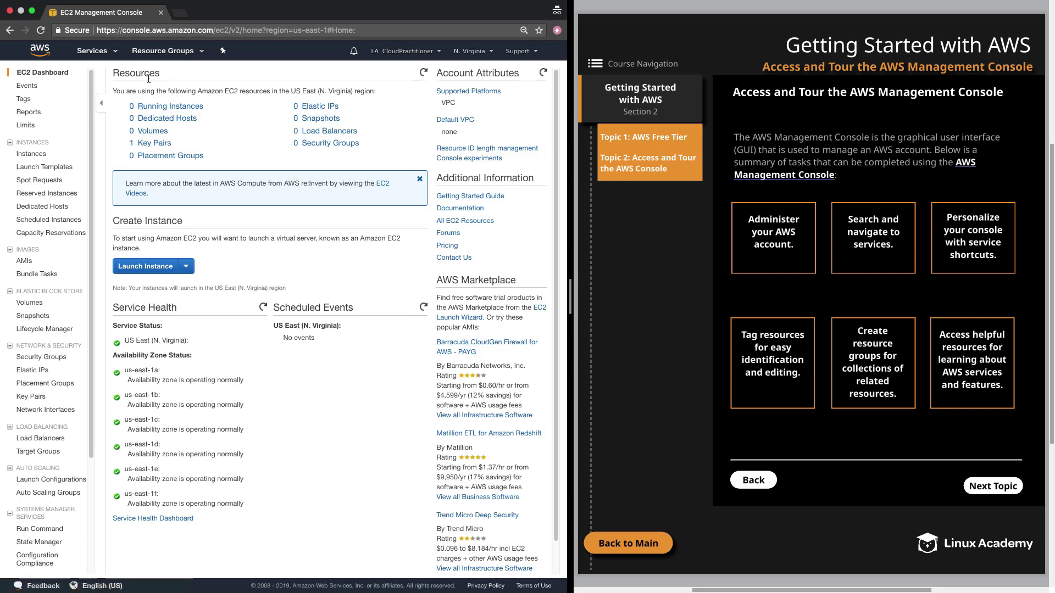
click(45, 50)
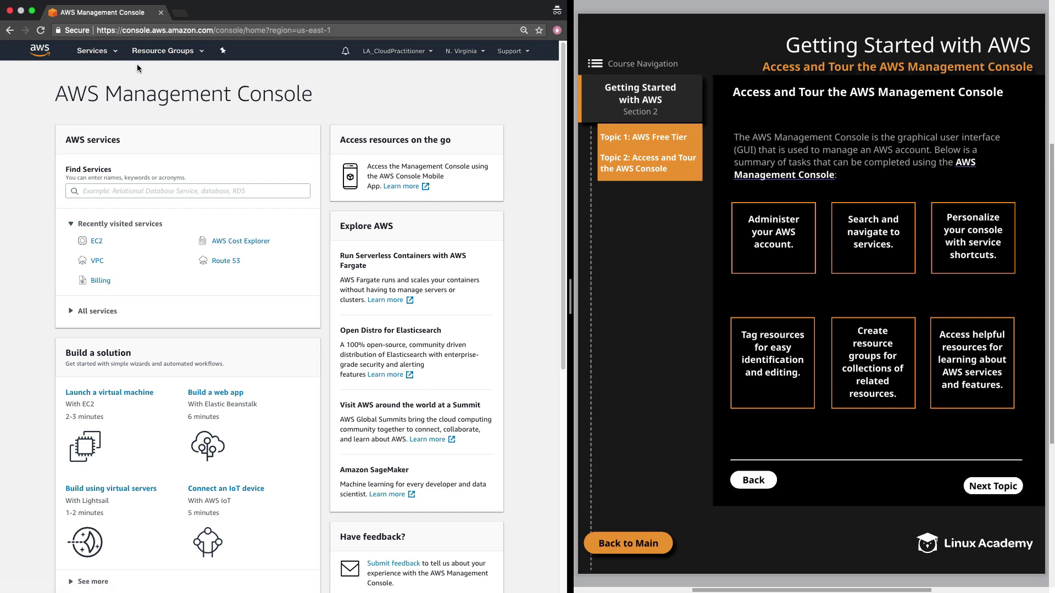
Open EC2 from the Compute group of the full service list and return to the console home
click(110, 55)
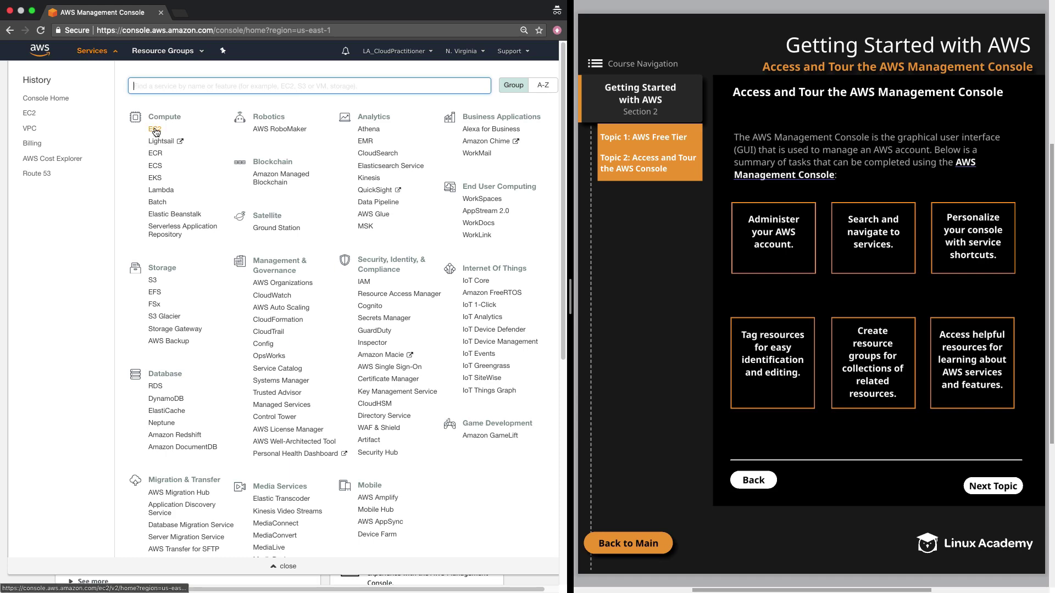
click(155, 130)
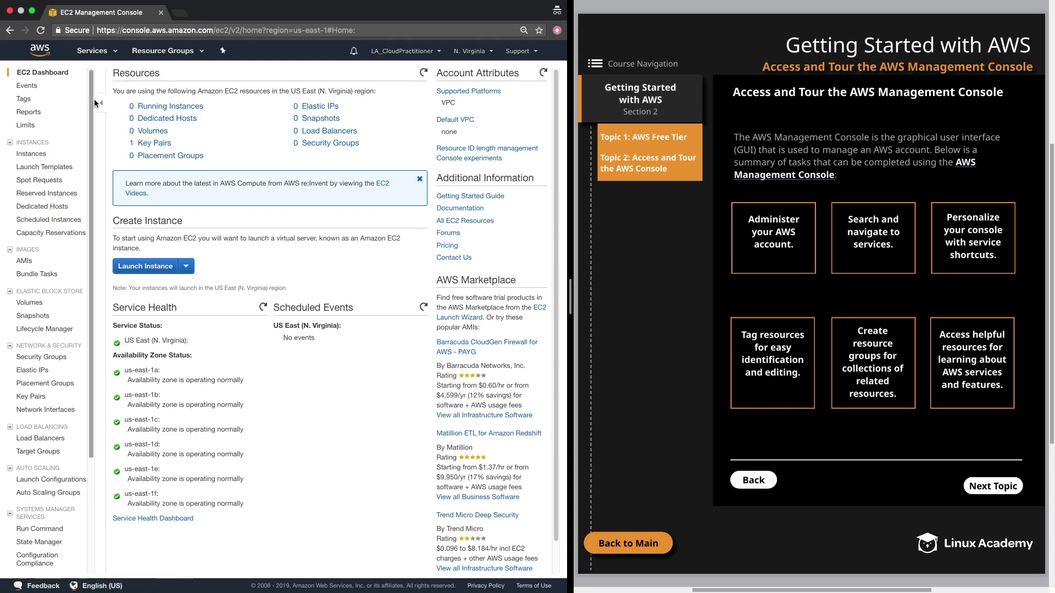
click(41, 54)
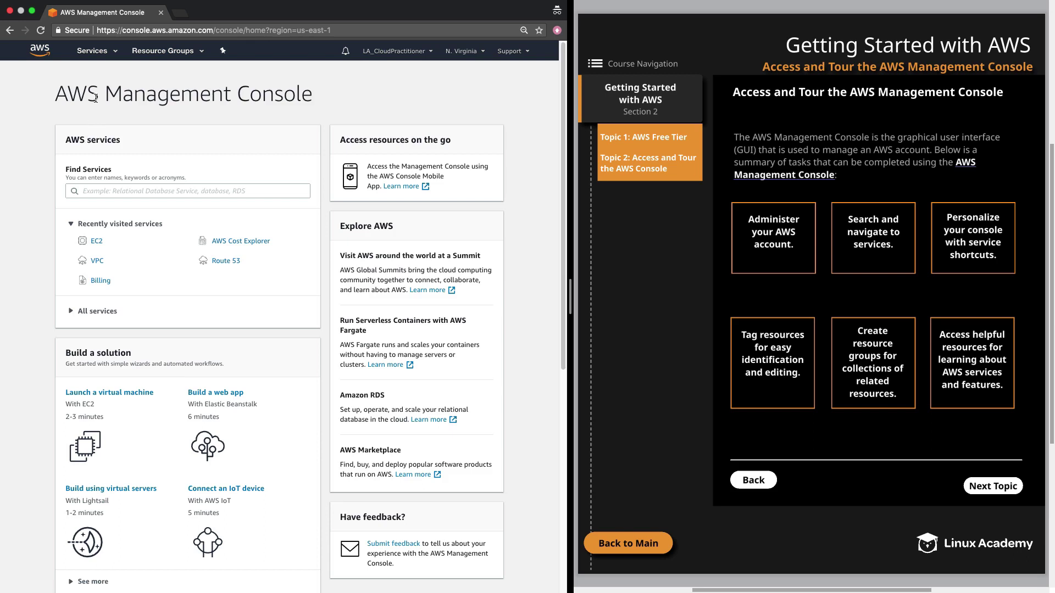
Find EC2 by searching the services for "ec2", open its dashboard and return to the console home
click(121, 194)
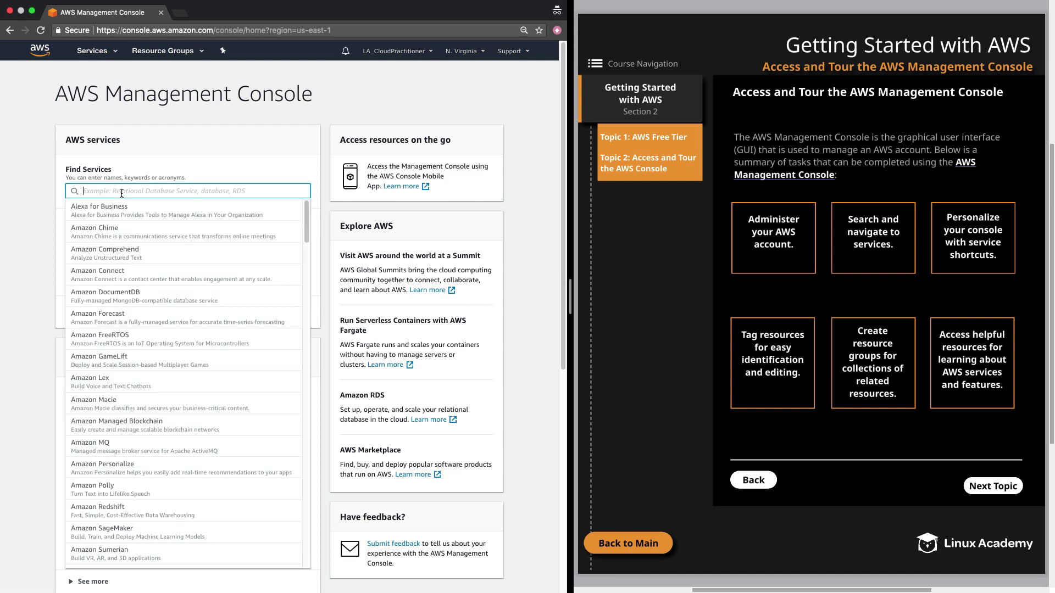
text(ec2)
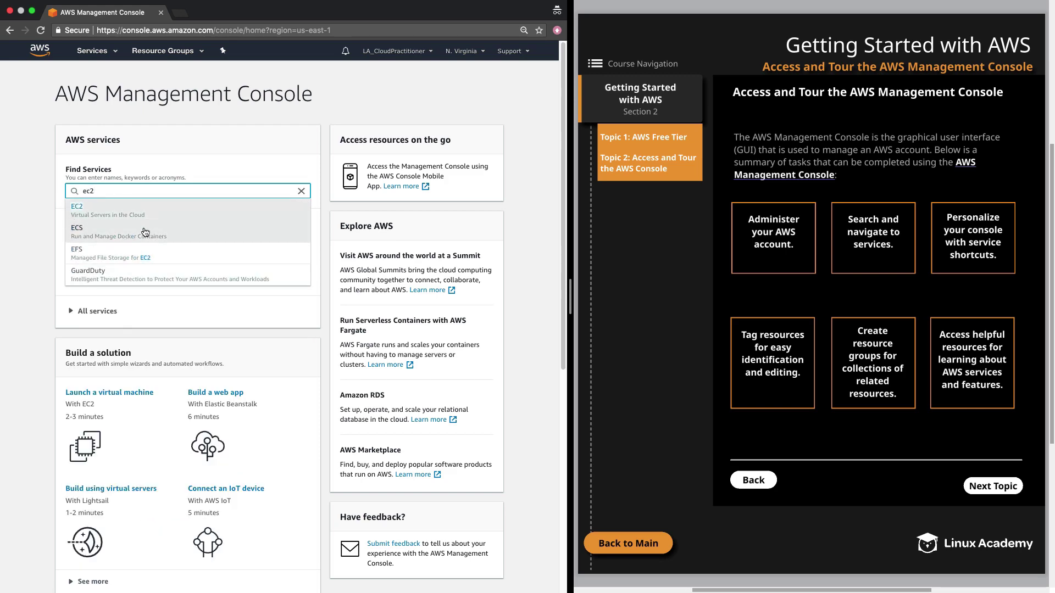
click(113, 211)
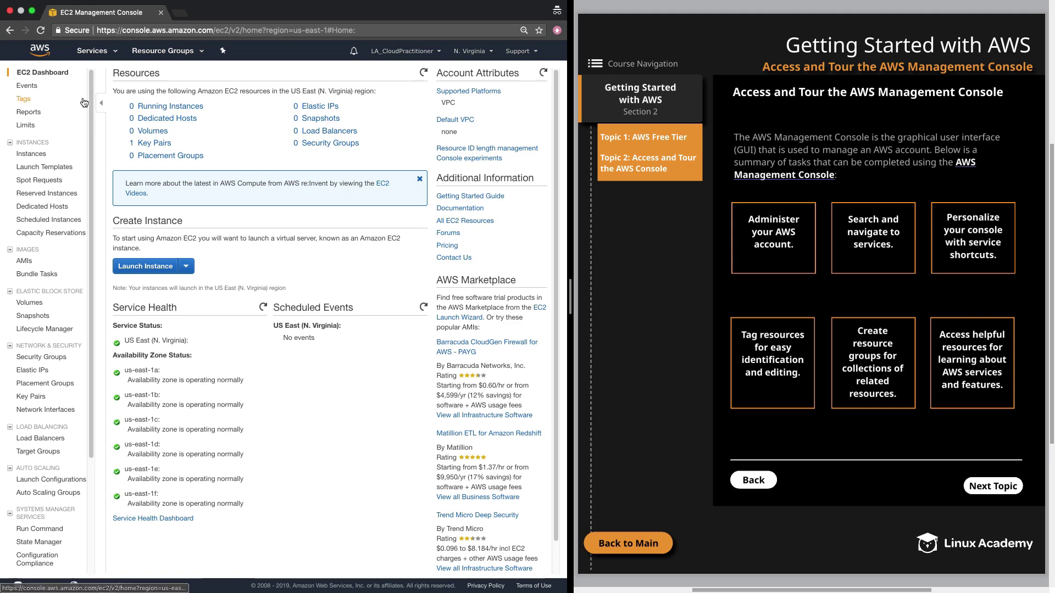
click(41, 50)
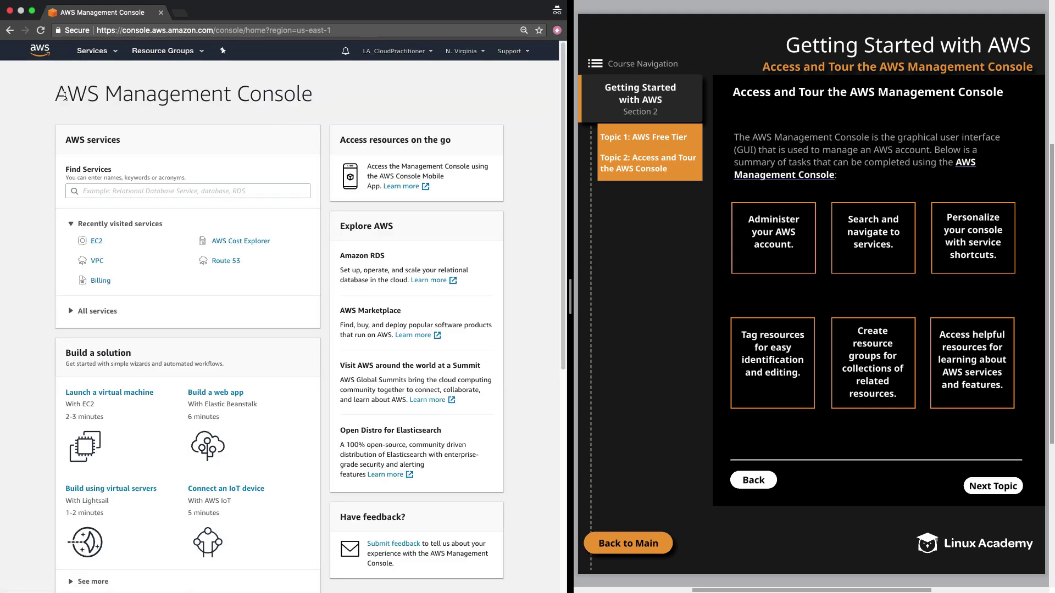
Review the full service list alphabetically and by group, including the All services section on the home page
click(107, 52)
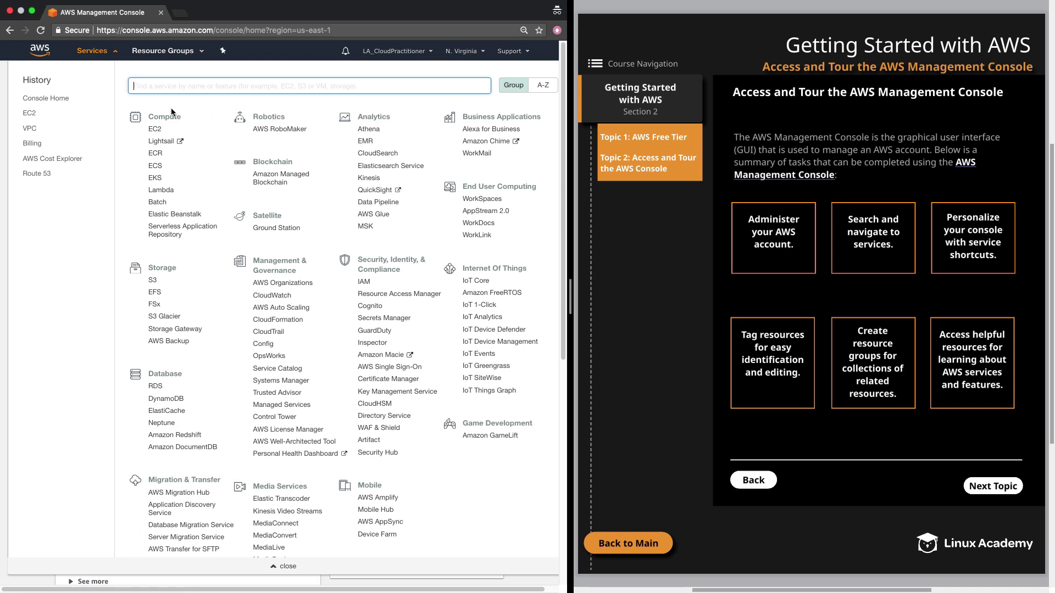
click(547, 85)
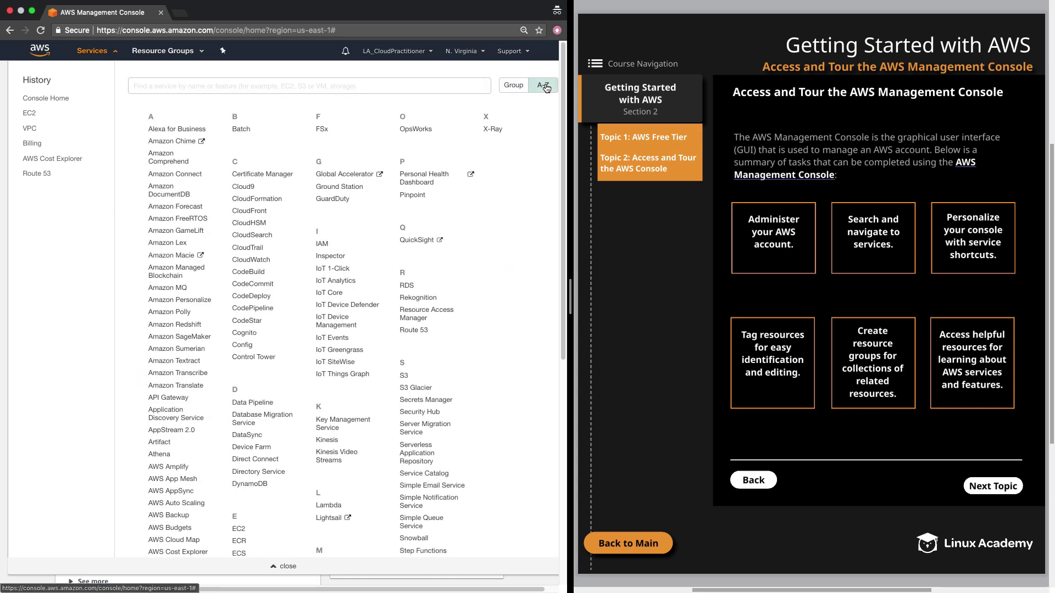
click(509, 88)
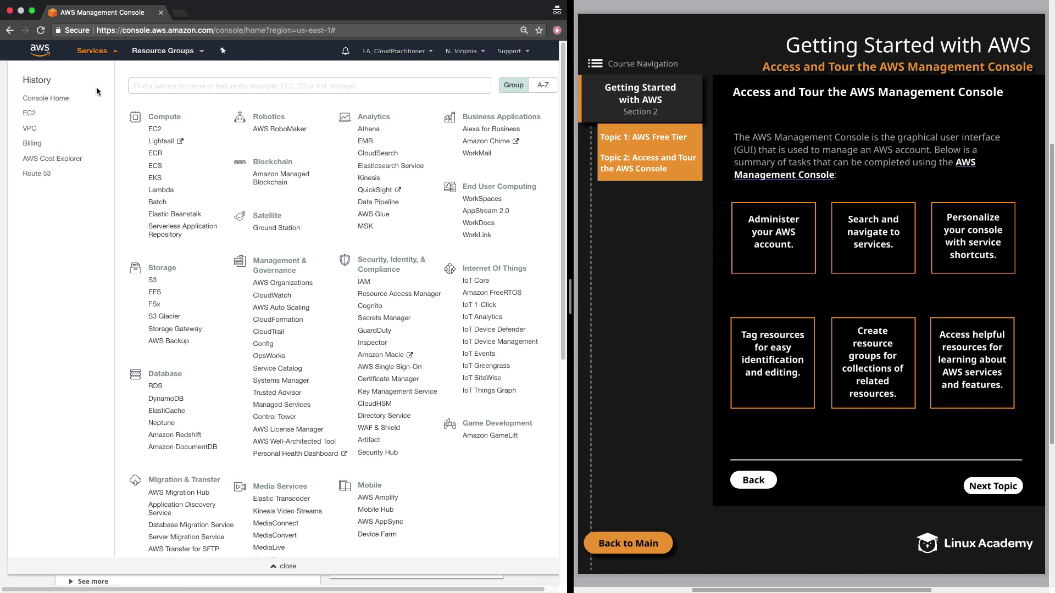
click(109, 54)
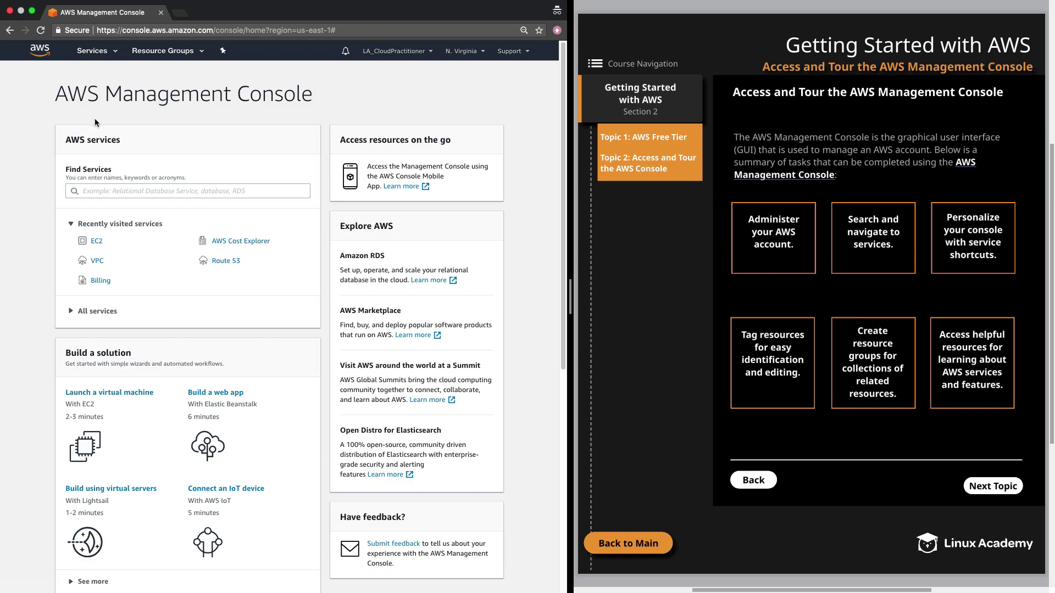
click(71, 313)
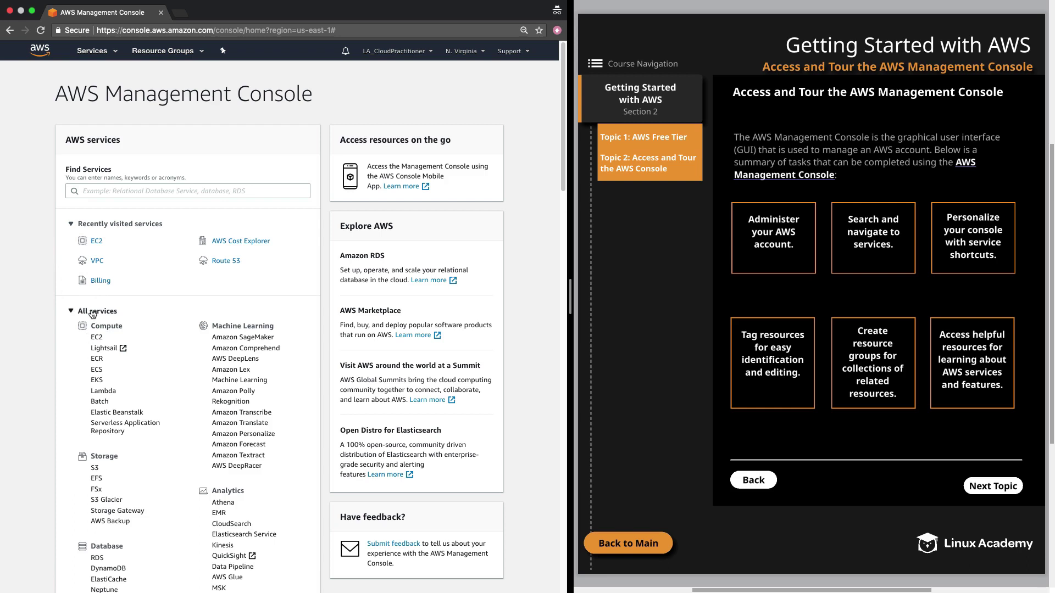
click(73, 312)
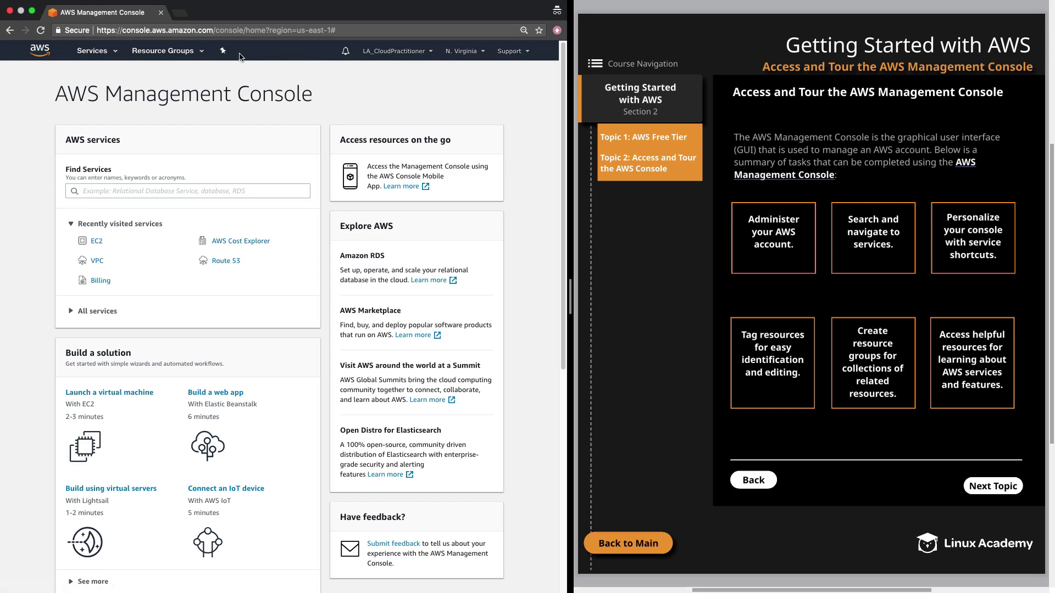
Pin EC2 and S3 as one-click shortcuts in the console's navigation bar
click(222, 52)
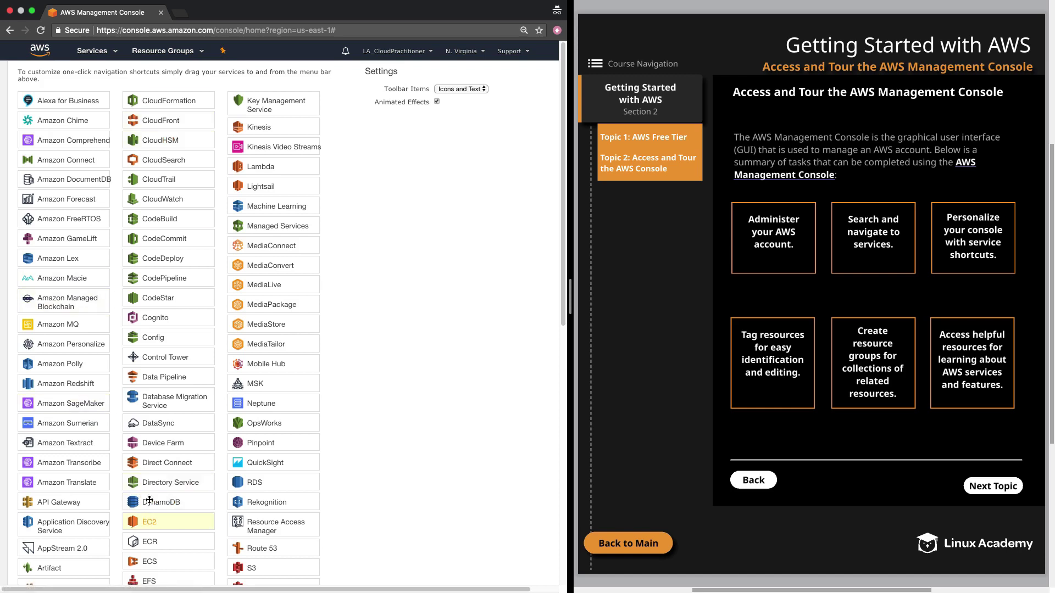
drag(149, 500, 239, 51)
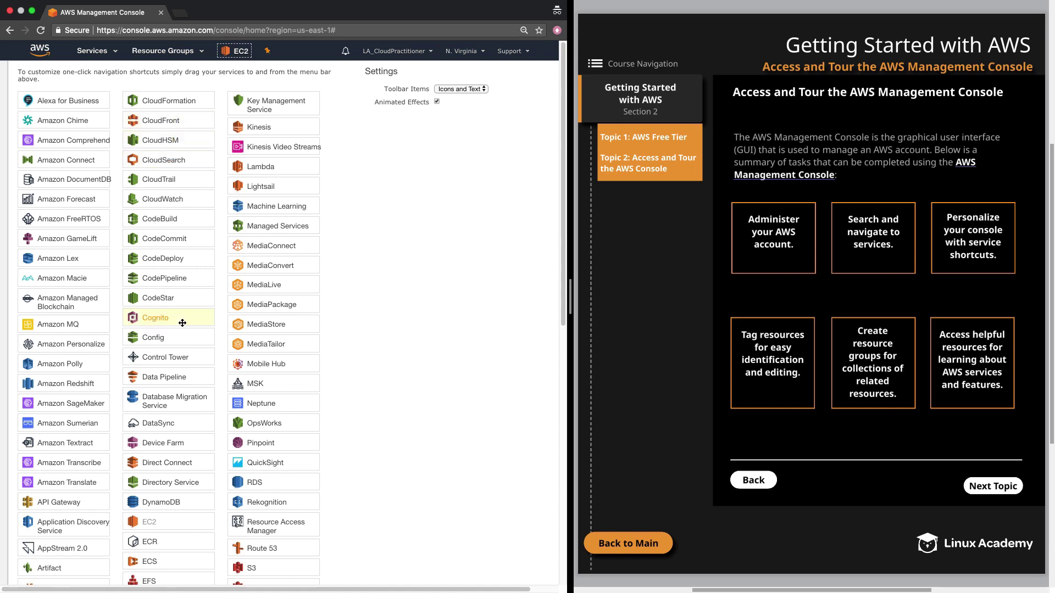
drag(242, 570, 311, 52)
click(306, 53)
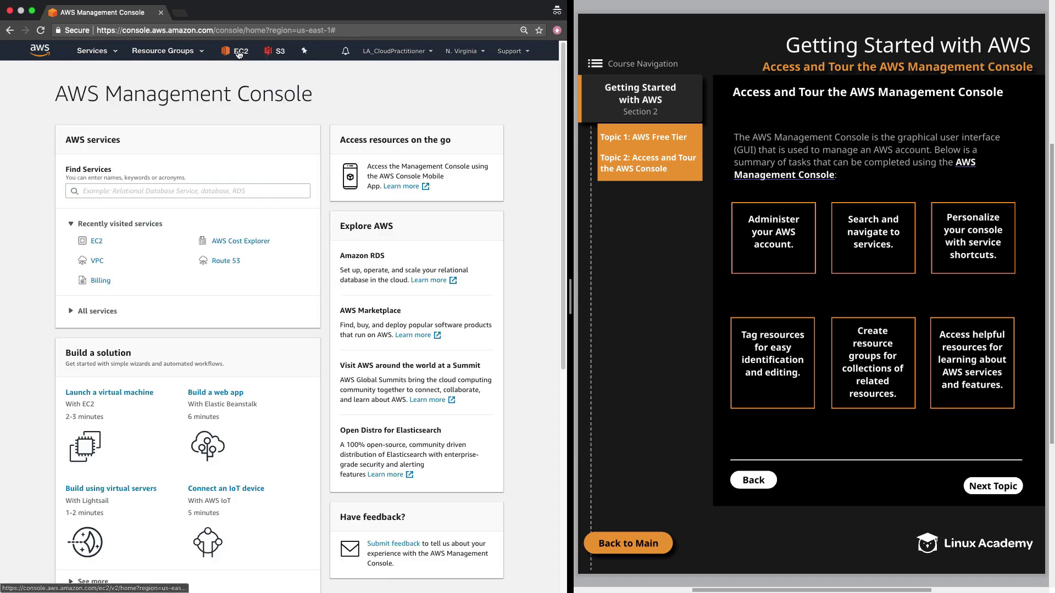
Open S3 through its pinned shortcut, check the buckets page at a smaller zoom and return to the console home
click(274, 55)
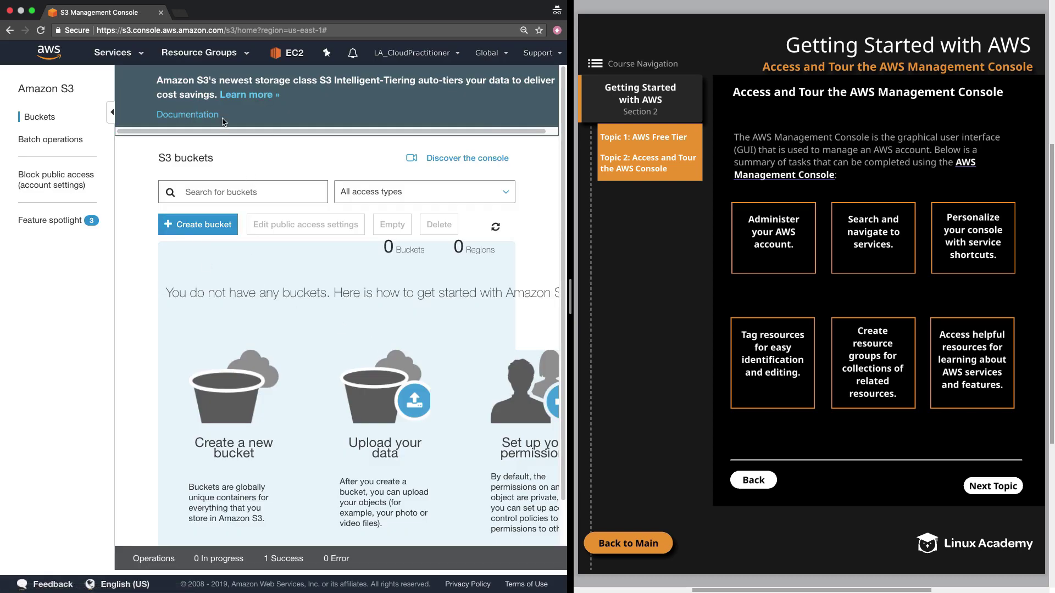
key(super+minus)
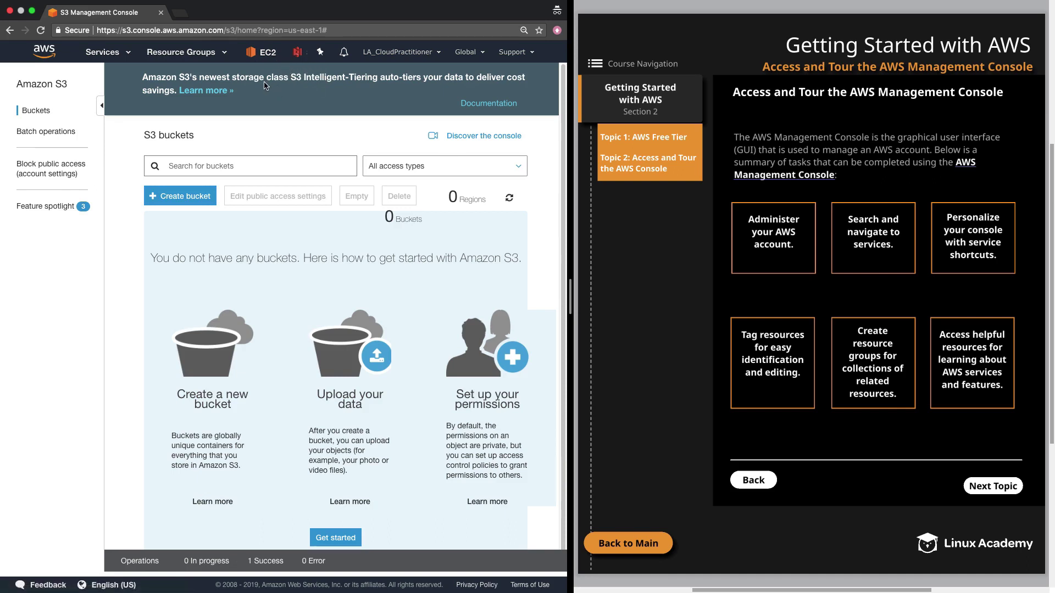
click(44, 52)
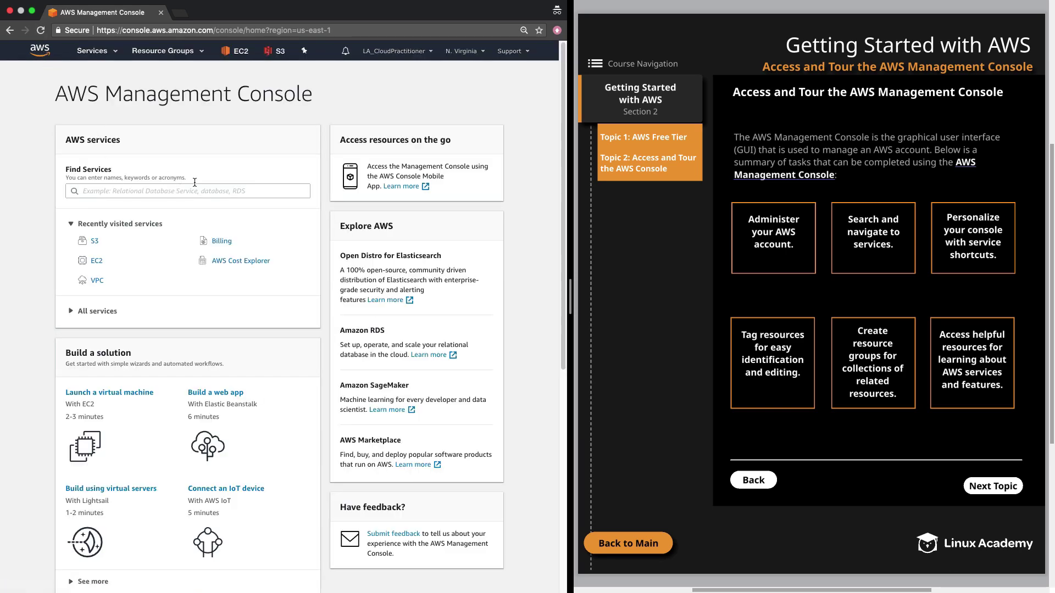
View all alerts, examine the newest Route53 event's details and affected resources, and return to the console home
click(346, 56)
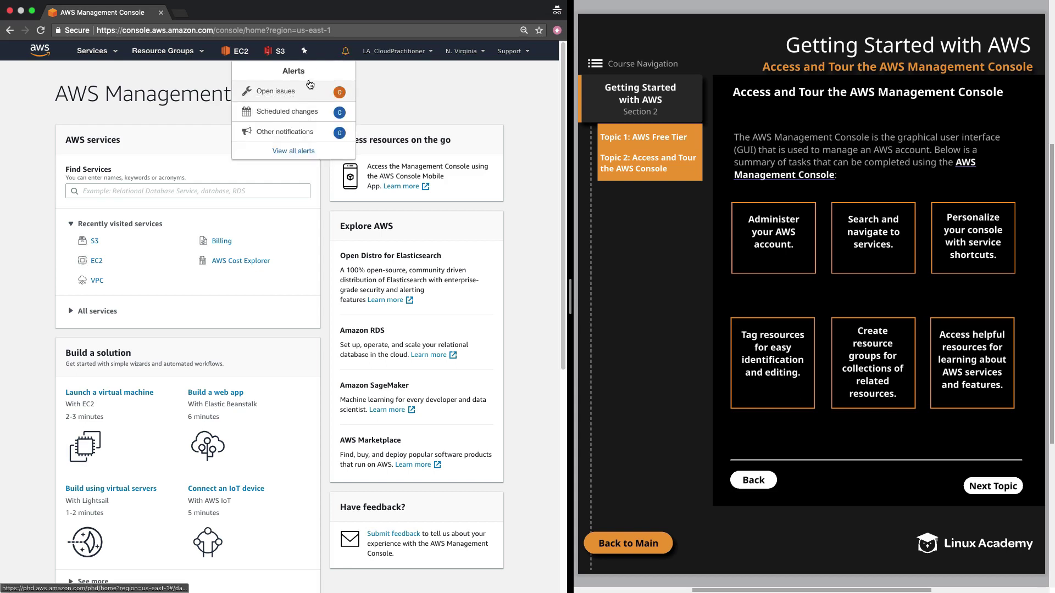
click(284, 155)
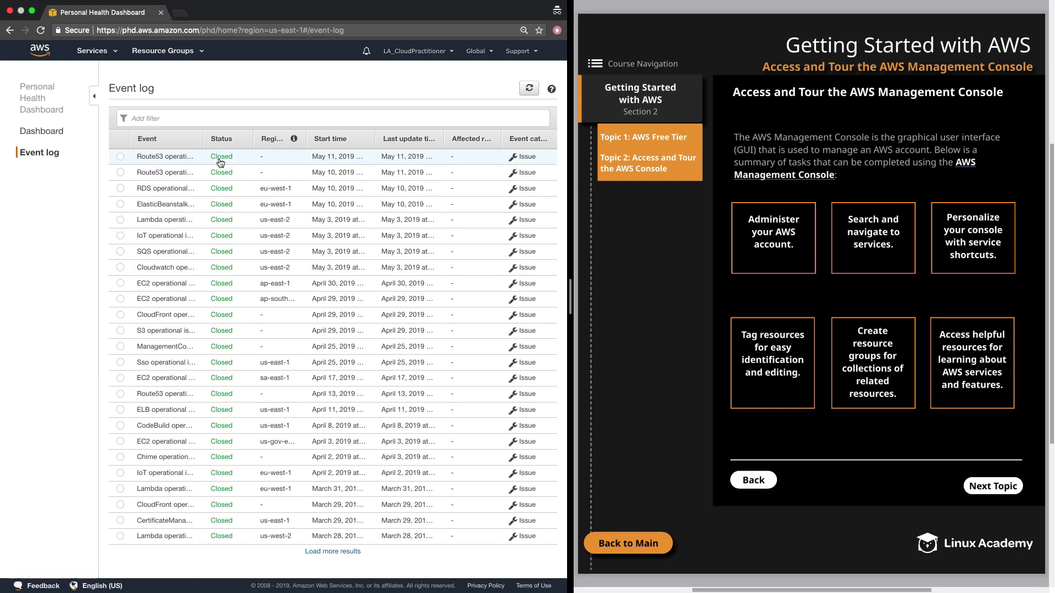
click(167, 156)
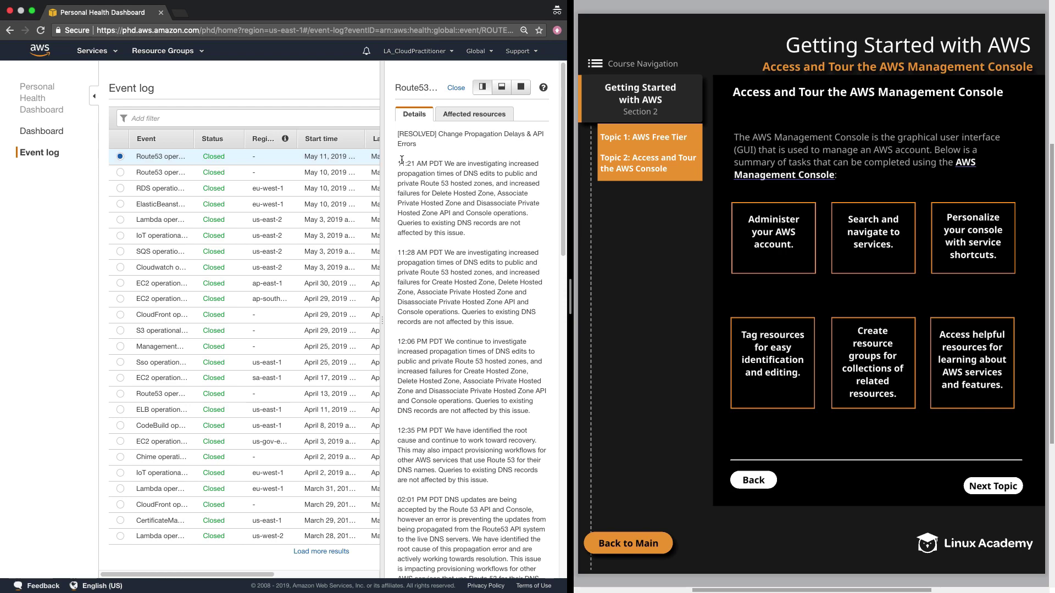
click(467, 117)
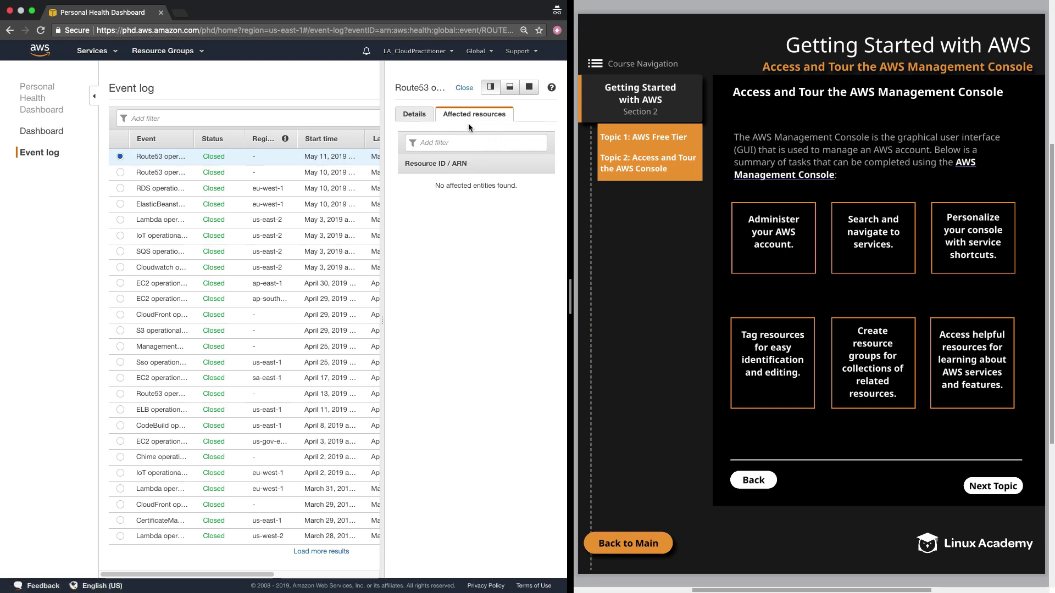
click(41, 55)
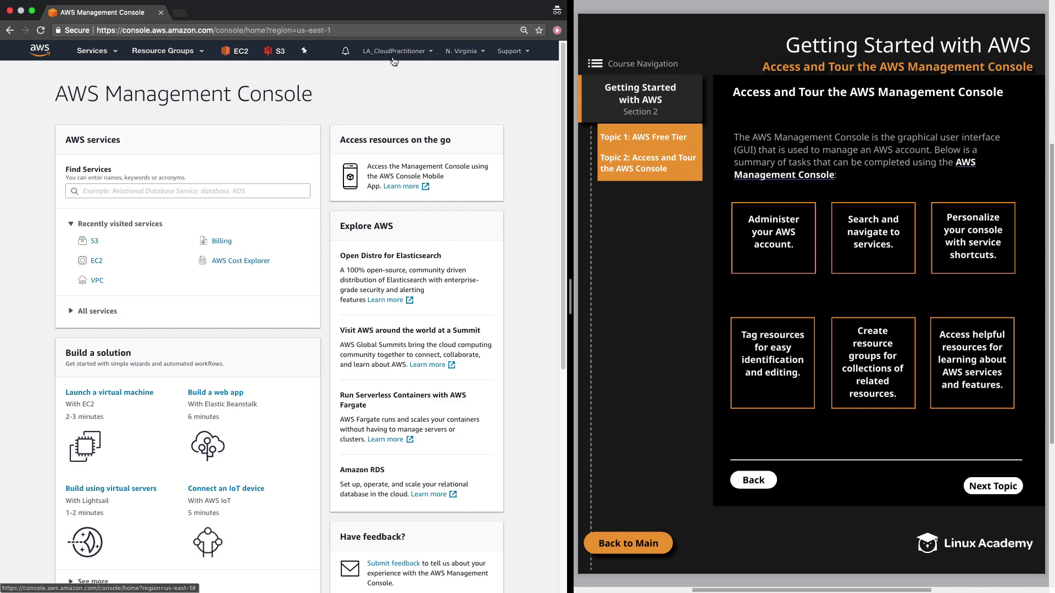
Look through the account options, the list of available regions and the support options
click(431, 53)
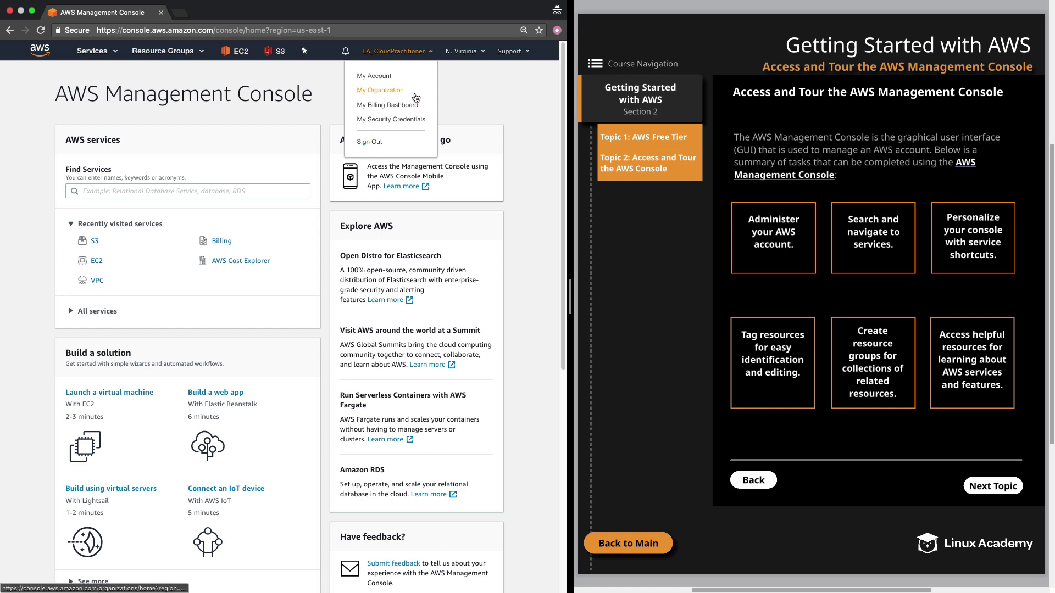
click(426, 54)
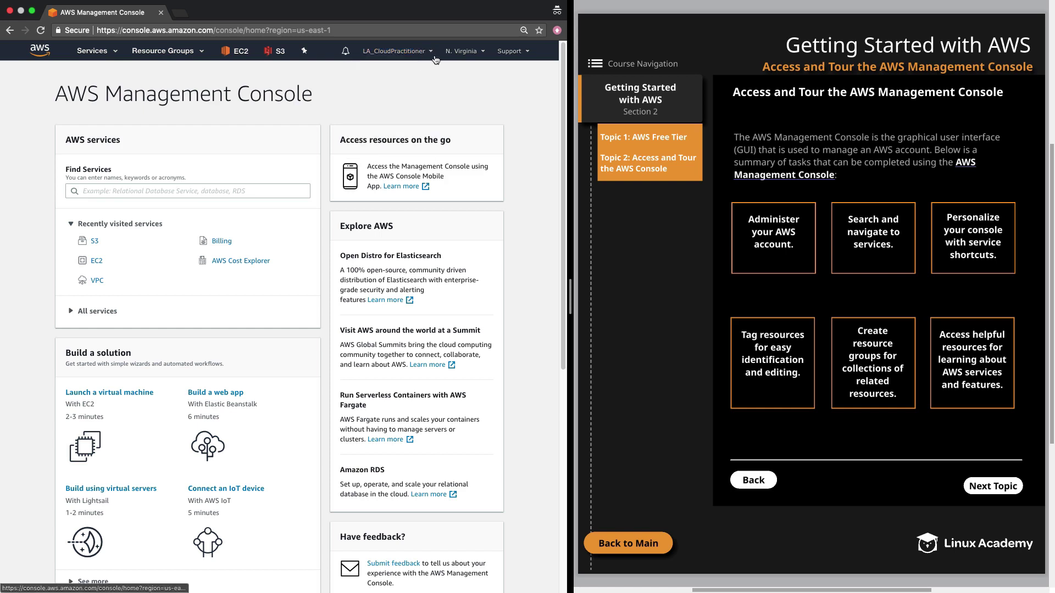
click(469, 56)
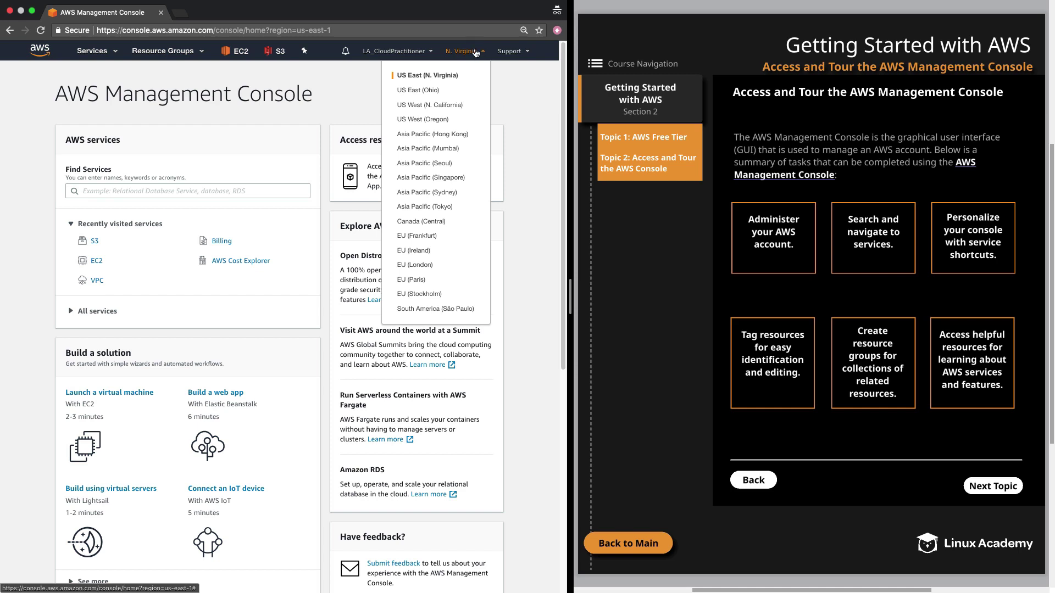
click(476, 53)
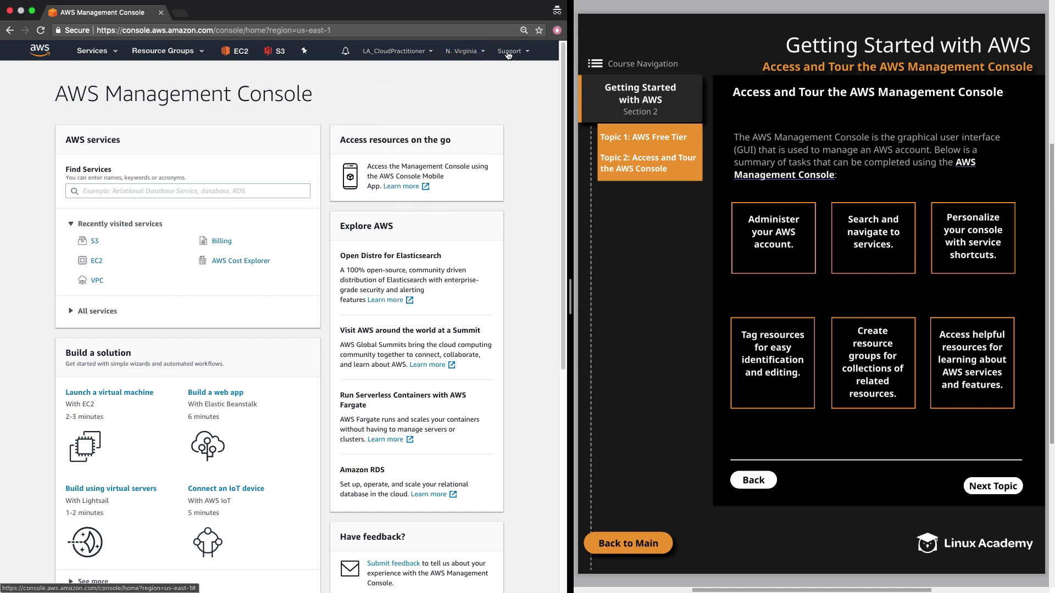
click(527, 53)
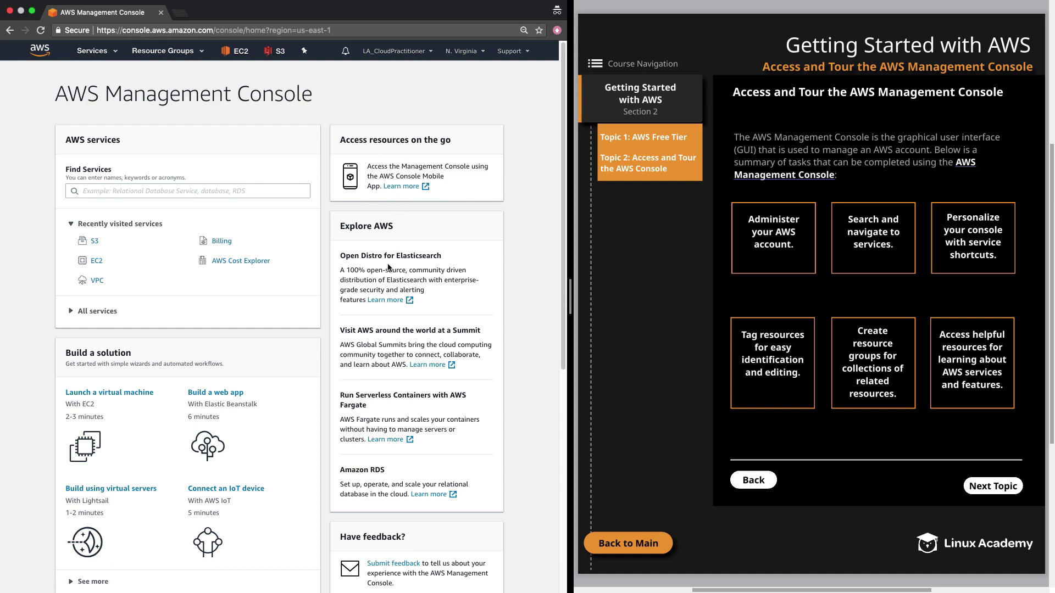
Look over the Explore AWS, Build a solution and Learn to build sections of the console home page
scroll(382, 297, down, 1)
scroll(382, 297, down, 3)
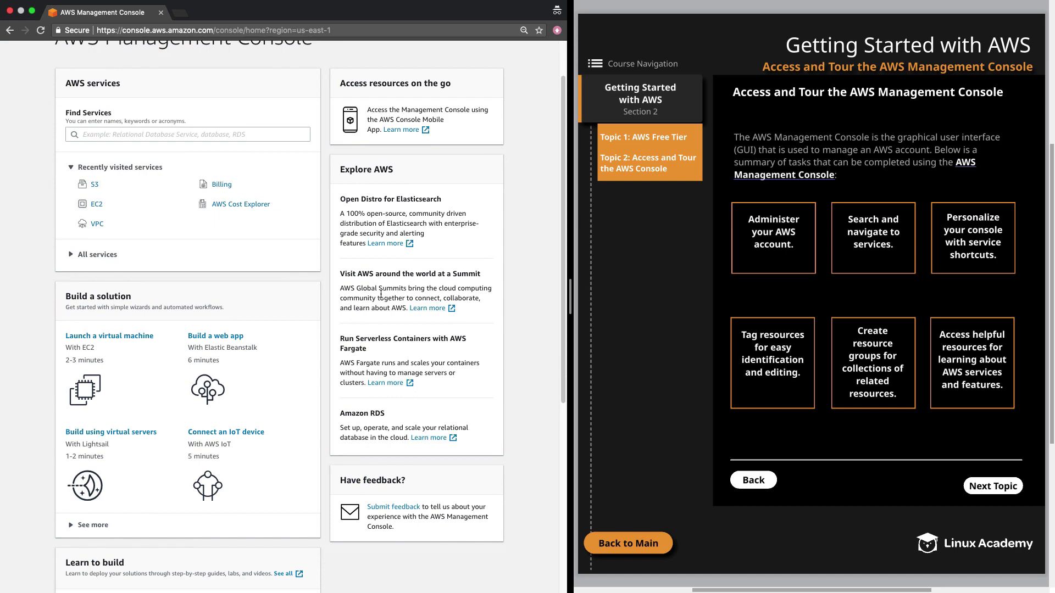
scroll(372, 305, down, 2)
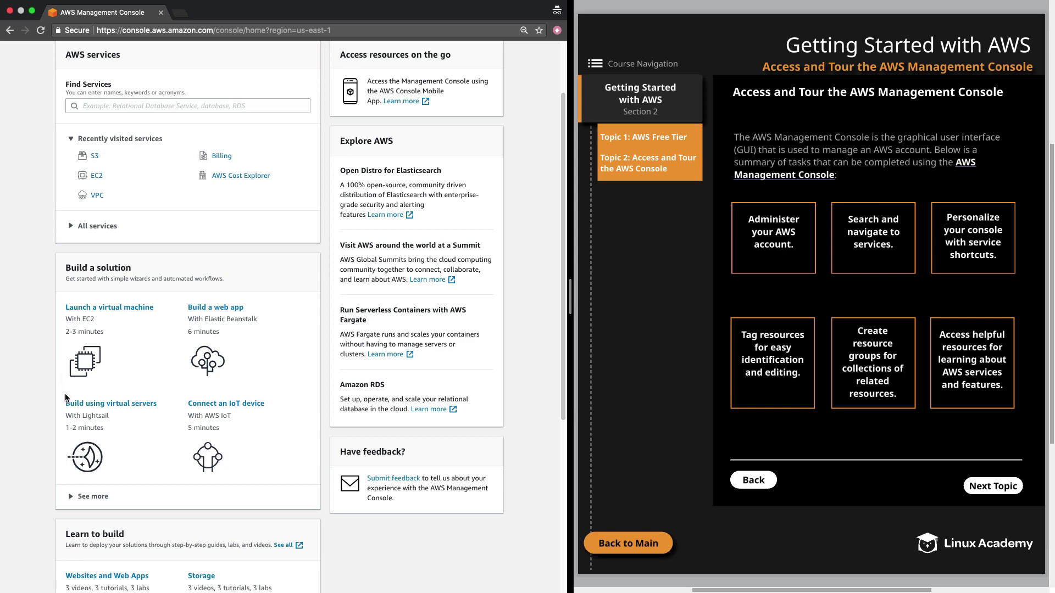
scroll(65, 398, down, 5)
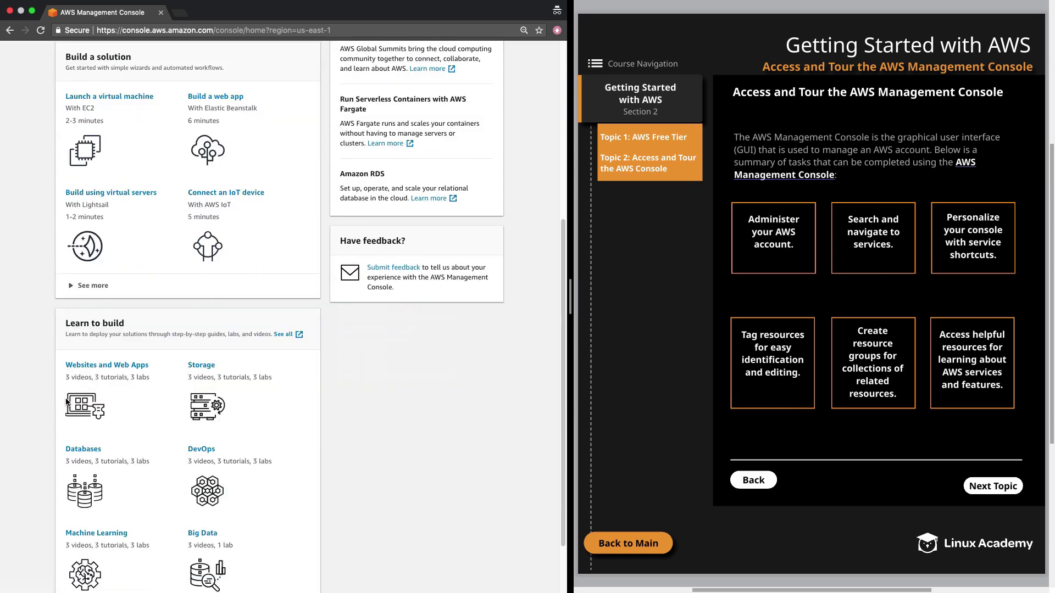
scroll(65, 403, down, 1)
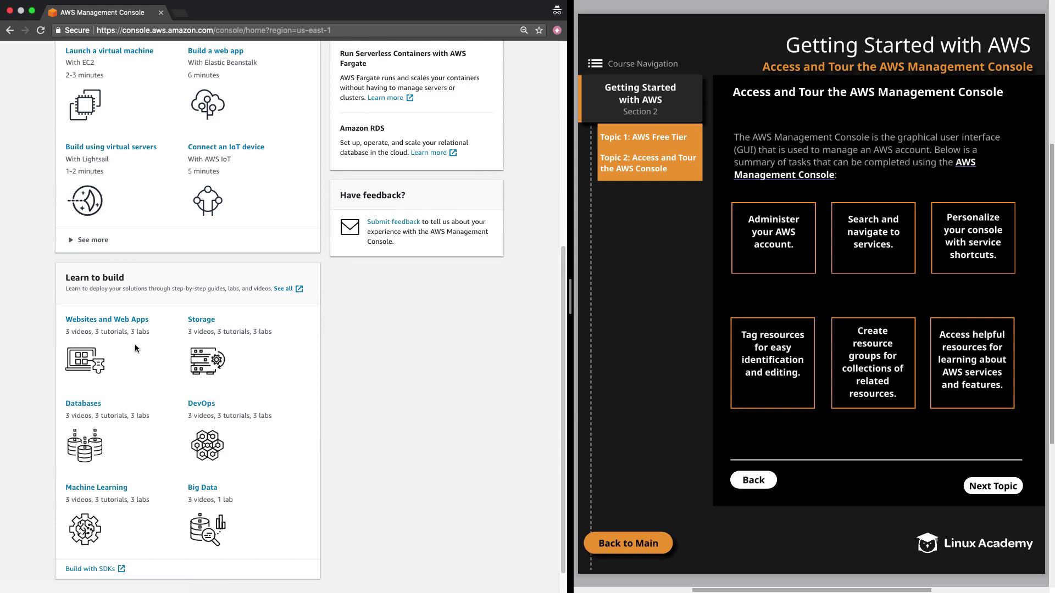